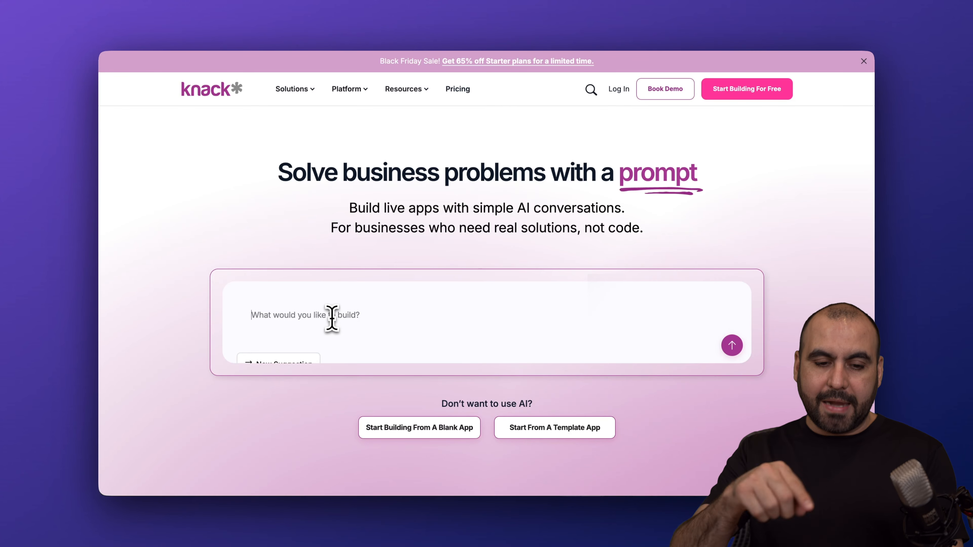
# Submit the prepared prompt for a sales and marketing management app handling leads, campaigns and customer engagement
pyautogui.press('super+v')
pyautogui.scroll(3, 634, 306)
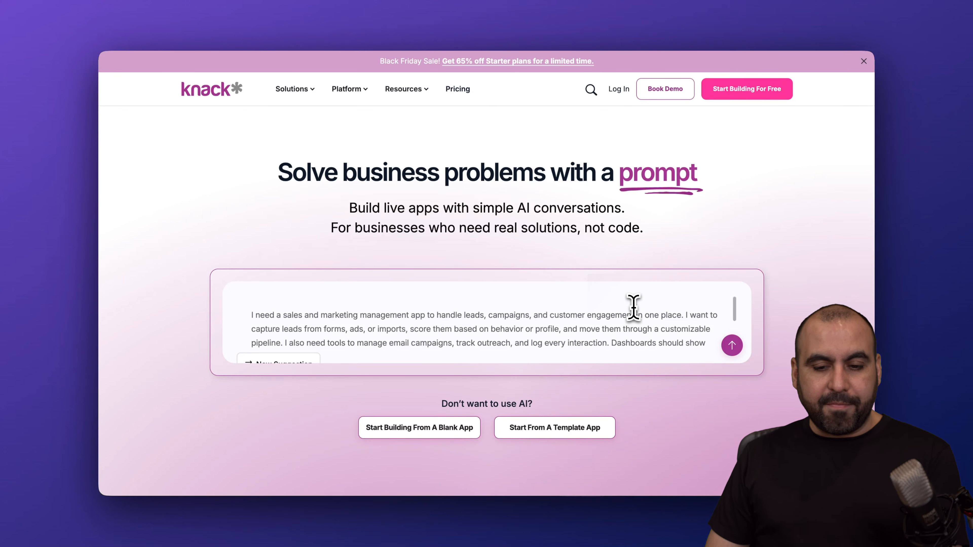
pyautogui.click(732, 344)
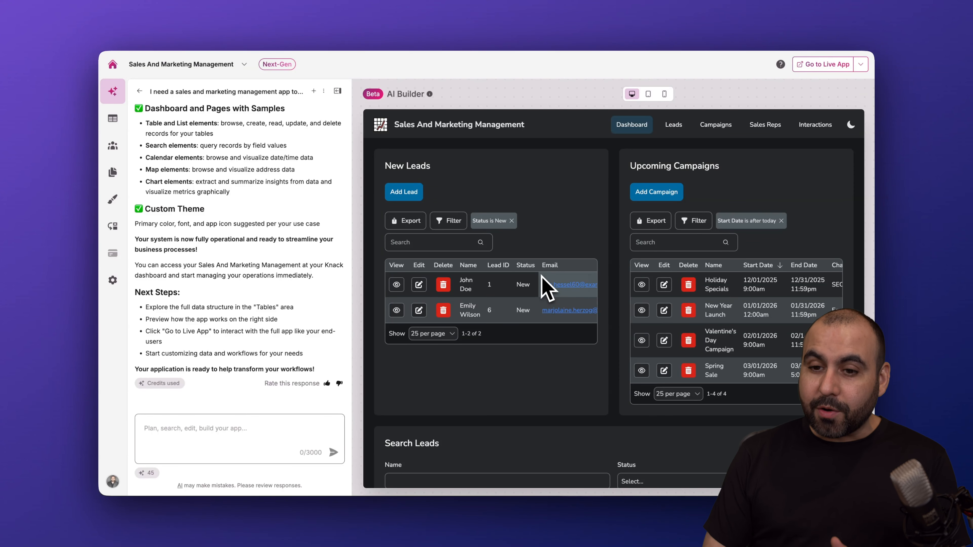
# Open the live app and look through its Leads, Campaigns, Sales Reps, Interactions and Dashboard pages
pyautogui.click(824, 66)
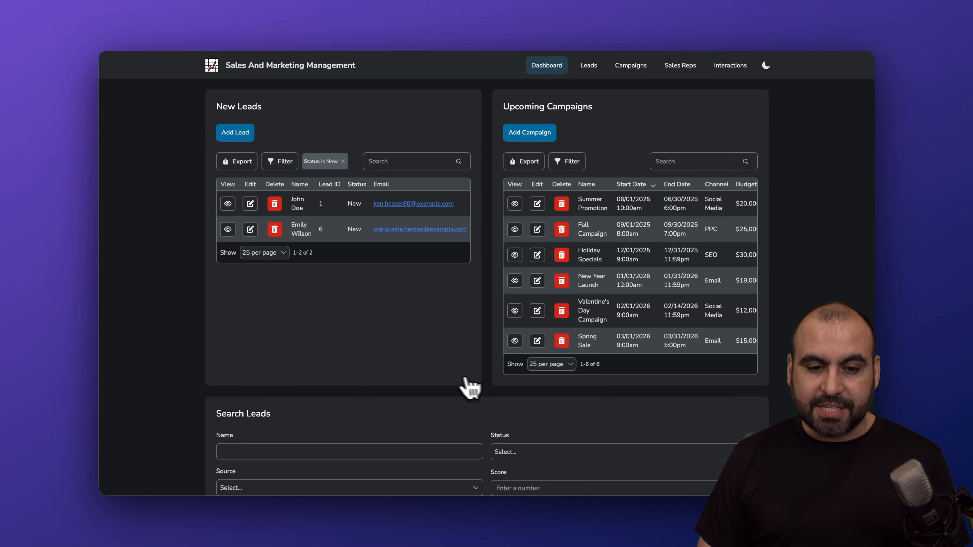
pyautogui.click(589, 71)
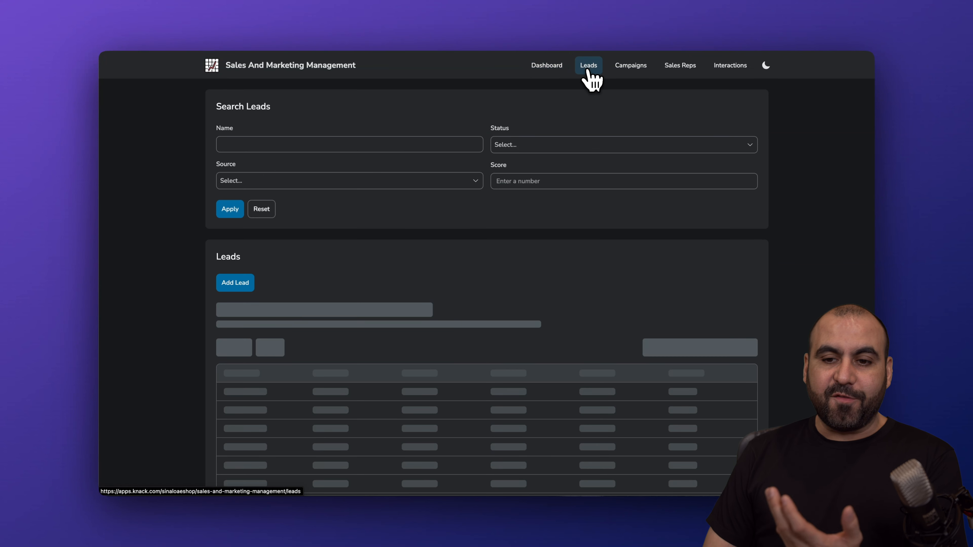
pyautogui.click(637, 73)
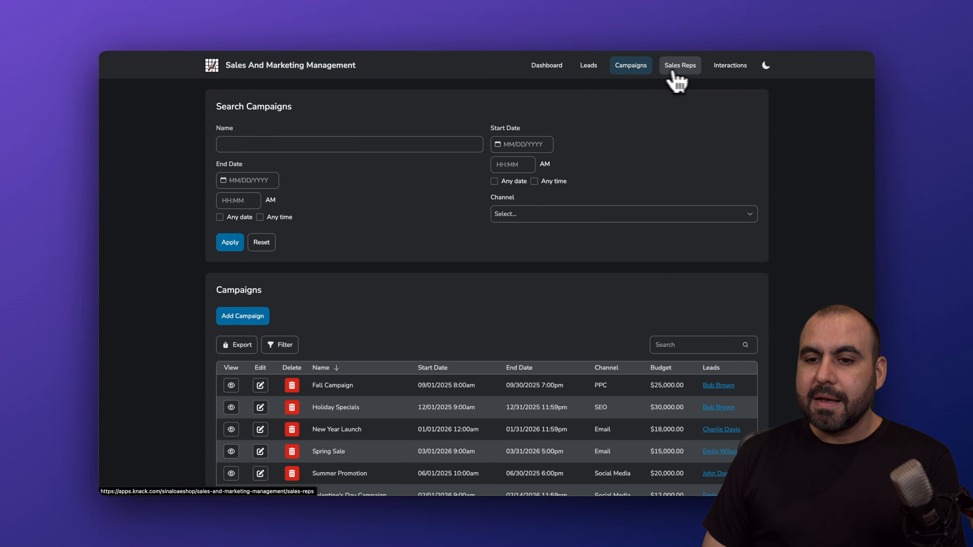
pyautogui.click(684, 71)
pyautogui.click(728, 72)
pyautogui.click(545, 69)
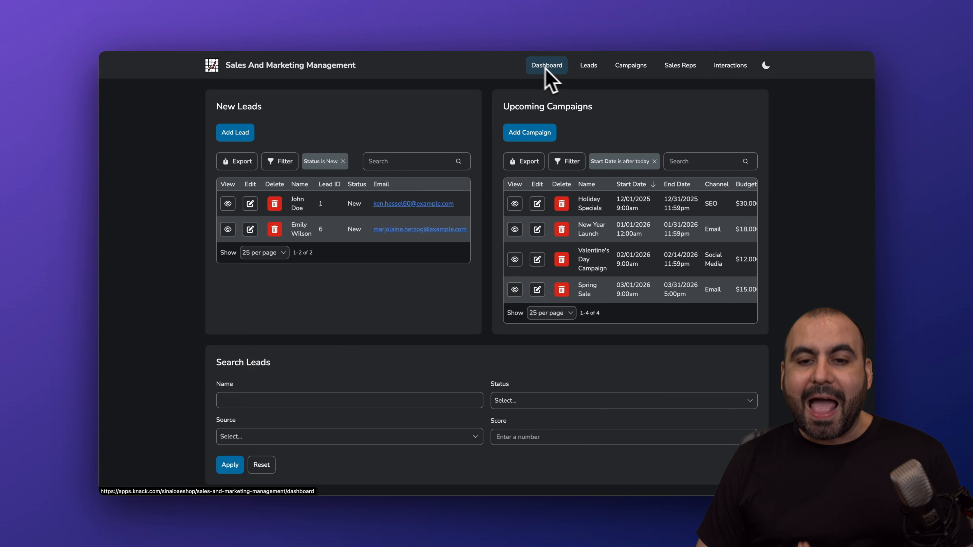
pyautogui.click(533, 28)
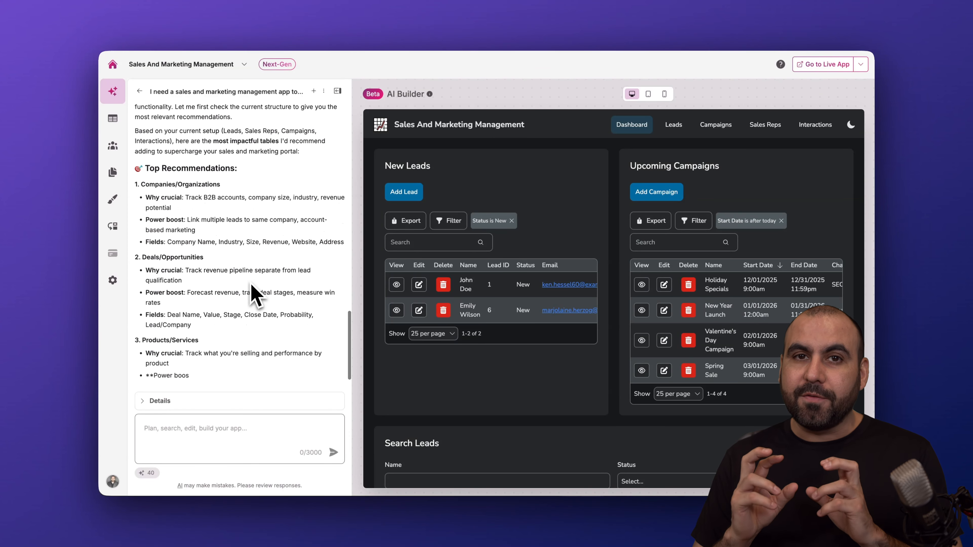
# Review the AI builder's recommended tables and its plan for the Deals table
pyautogui.scroll(2, 215, 222)
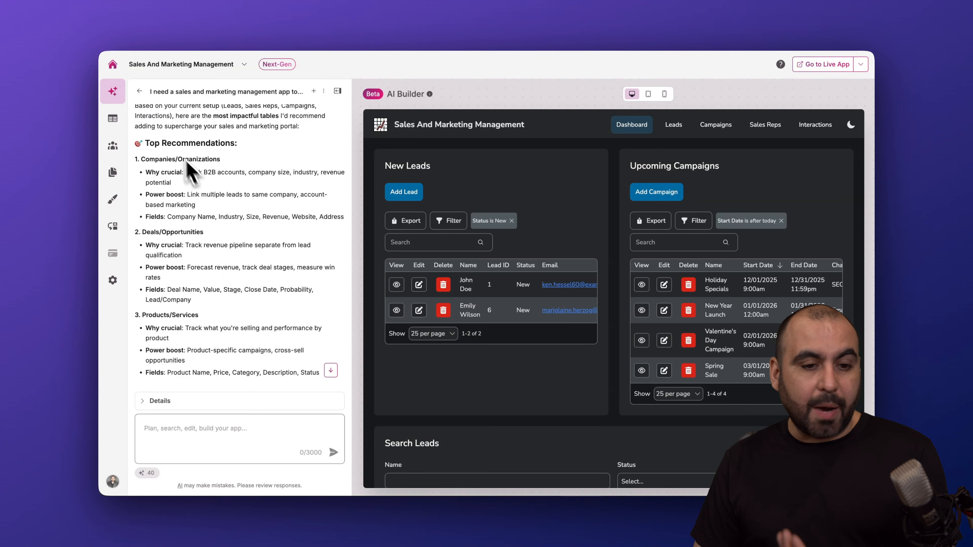
pyautogui.scroll(-1, 237, 207)
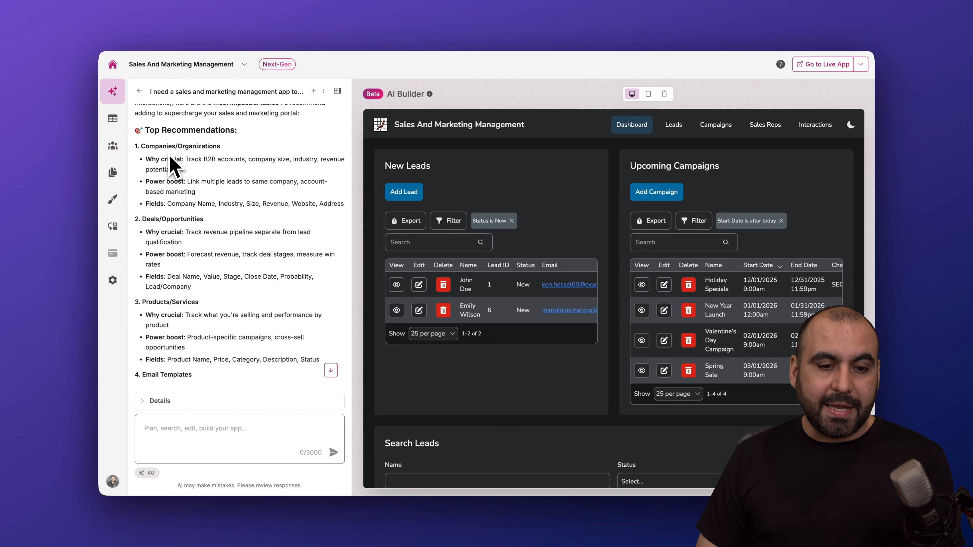
pyautogui.scroll(-2, 211, 242)
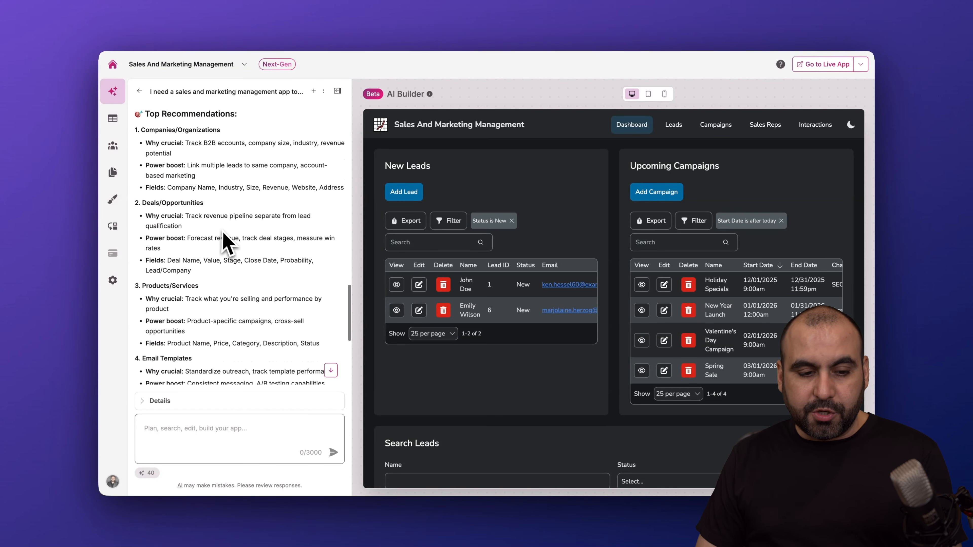
pyautogui.scroll(3, 226, 245)
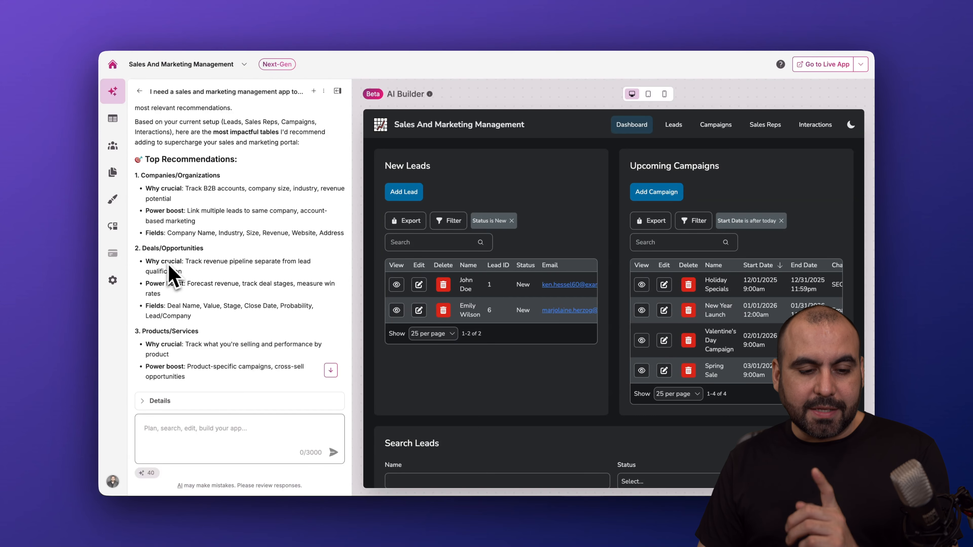
pyautogui.scroll(-10, 173, 276)
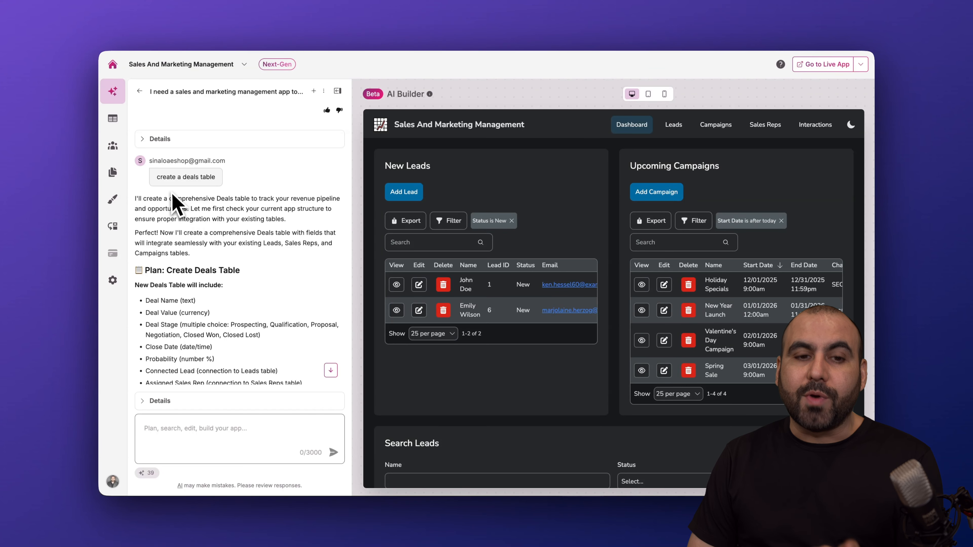
pyautogui.scroll(-1, 207, 219)
pyautogui.scroll(-5, 207, 222)
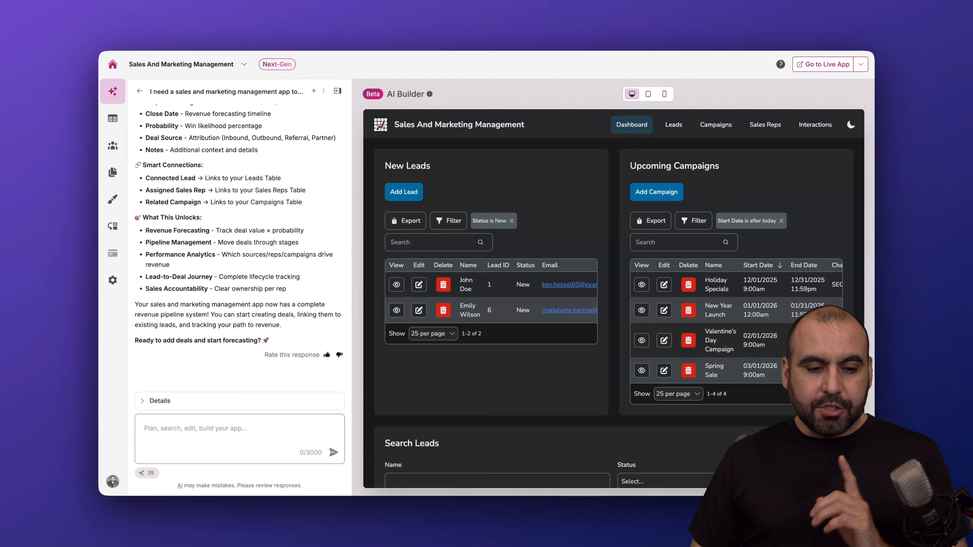
# Open the Deals table, examine its columns with a blank record, and show the field list without saving that record
pyautogui.click(113, 119)
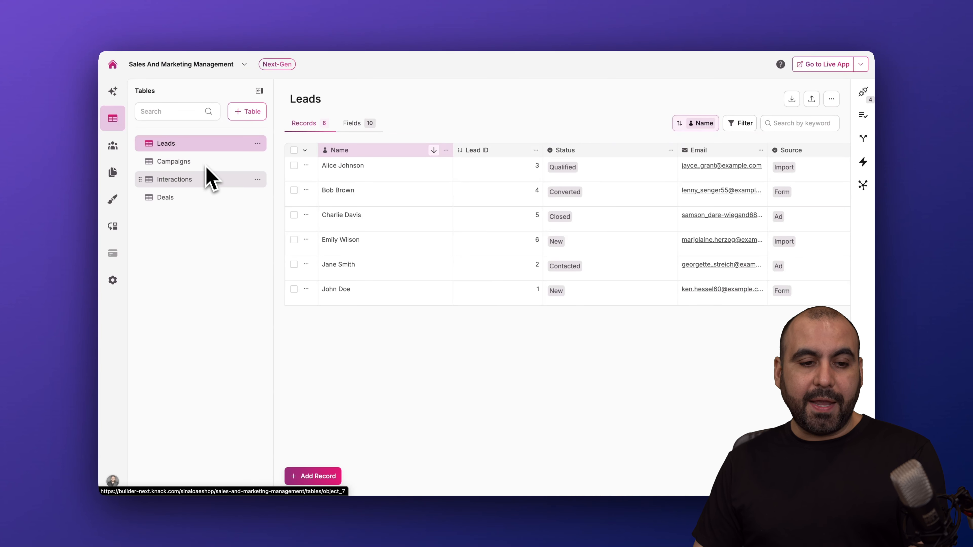
pyautogui.click(203, 196)
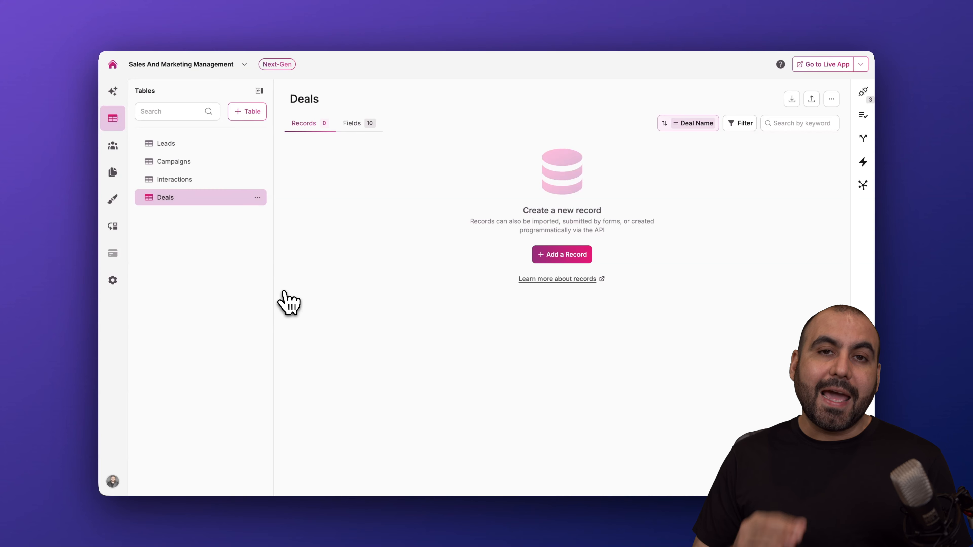
pyautogui.click(567, 257)
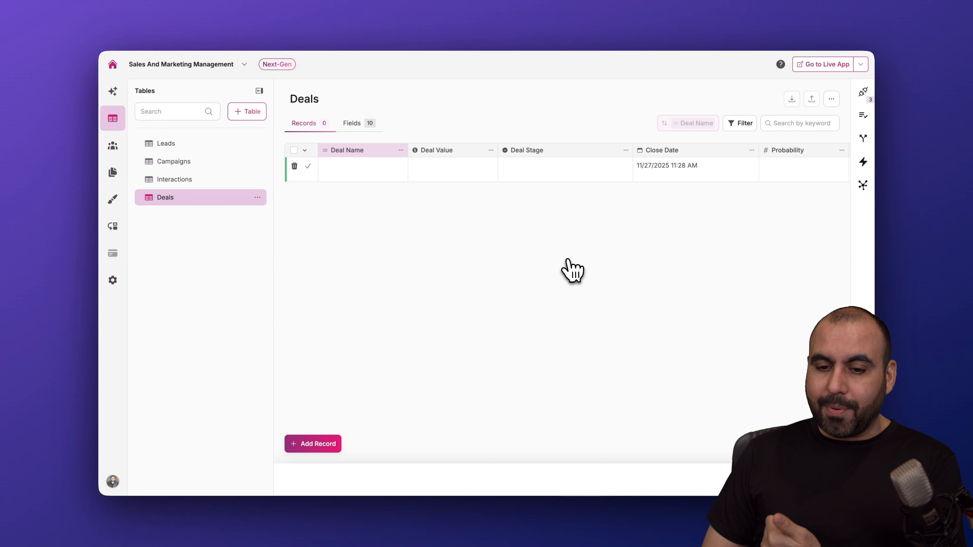
pyautogui.hscroll(10, 651, 203)
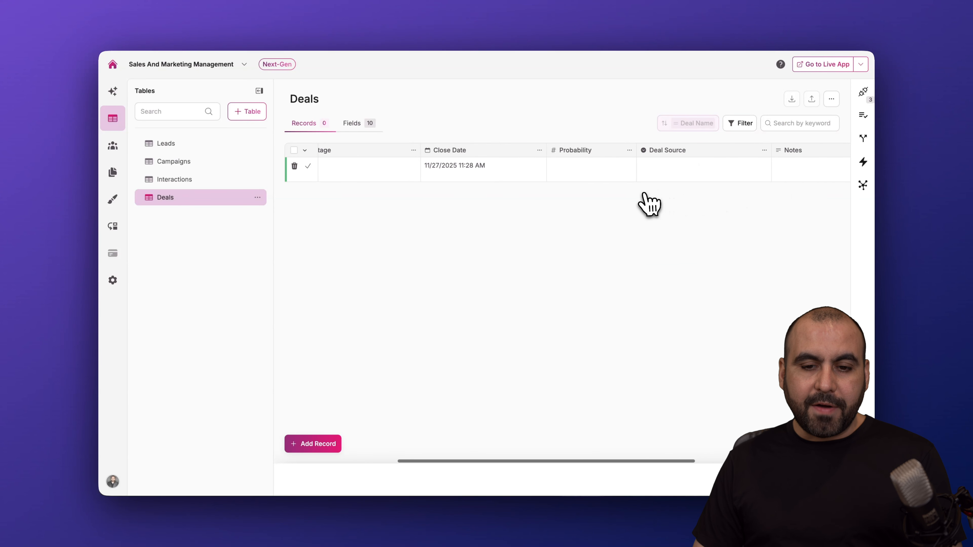
pyautogui.hscroll(2, 647, 205)
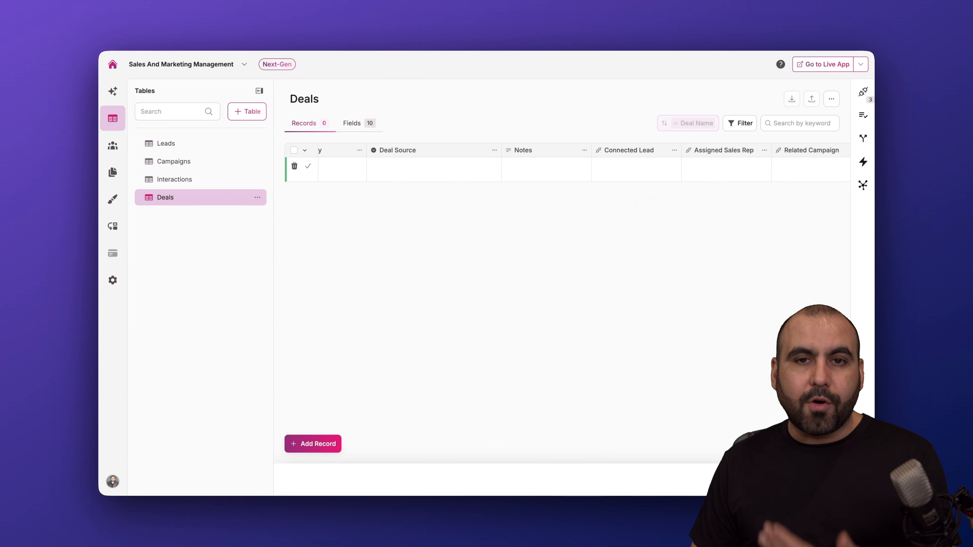
pyautogui.hscroll(2, 647, 204)
pyautogui.click(352, 123)
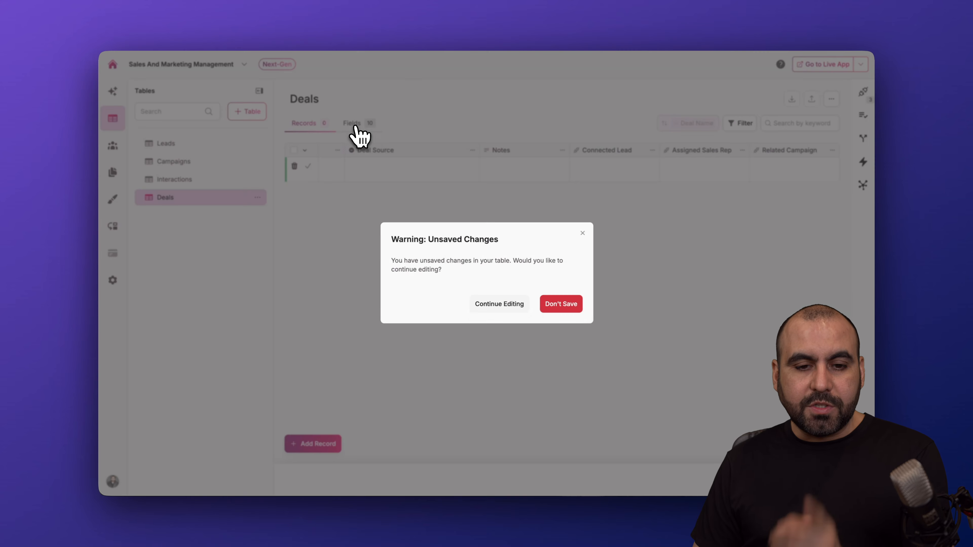
pyautogui.click(571, 305)
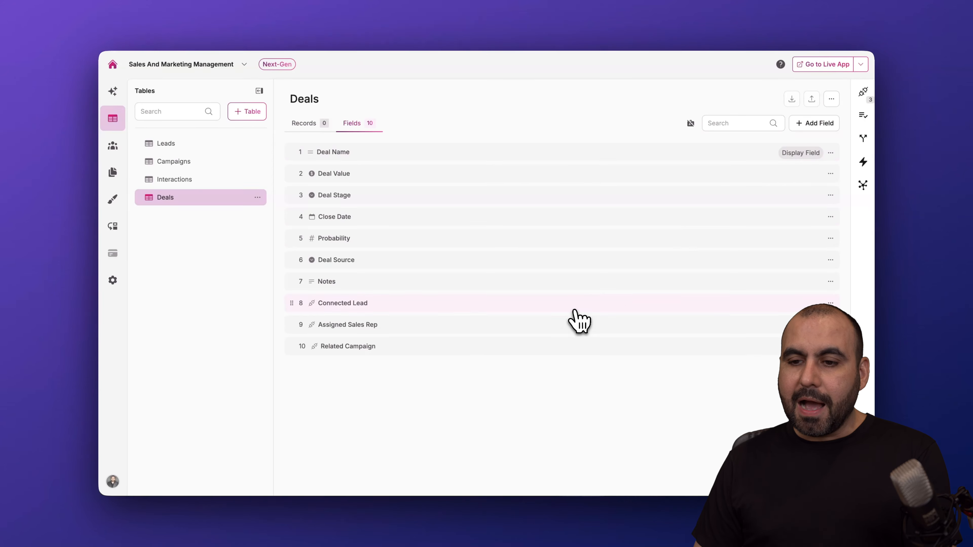
# Examine the data types available for a new Deals field without creating the field
pyautogui.click(820, 123)
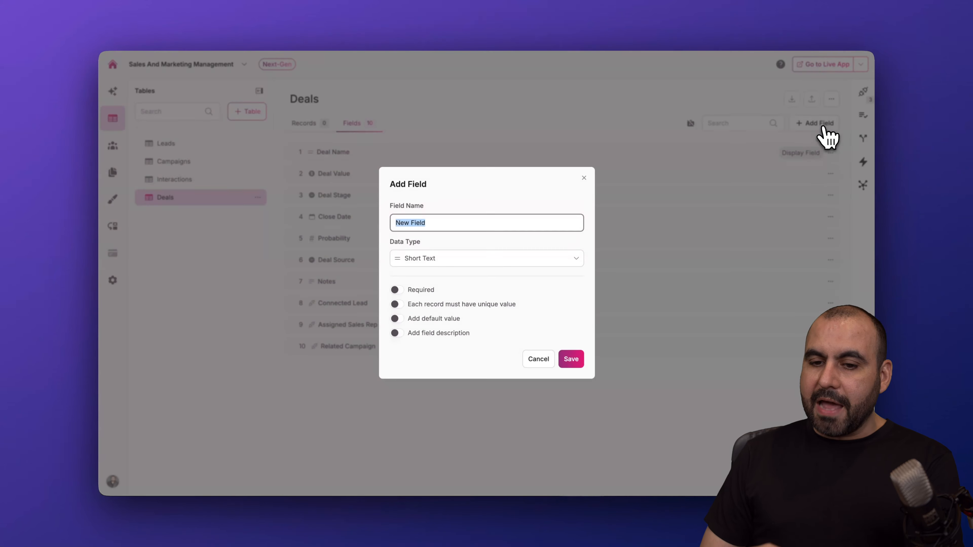
pyautogui.click(471, 264)
pyautogui.scroll(-3, 483, 345)
pyautogui.scroll(-10, 488, 370)
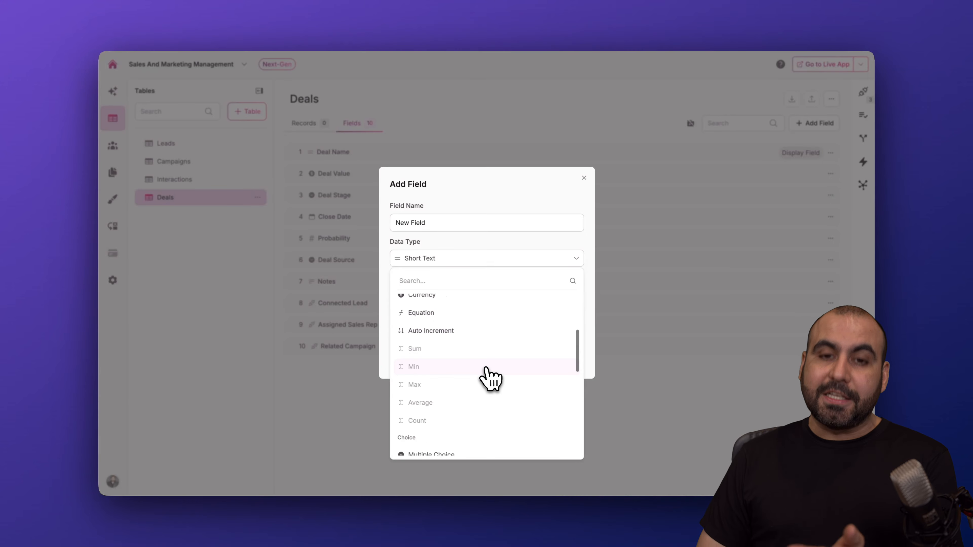
pyautogui.scroll(-2, 487, 369)
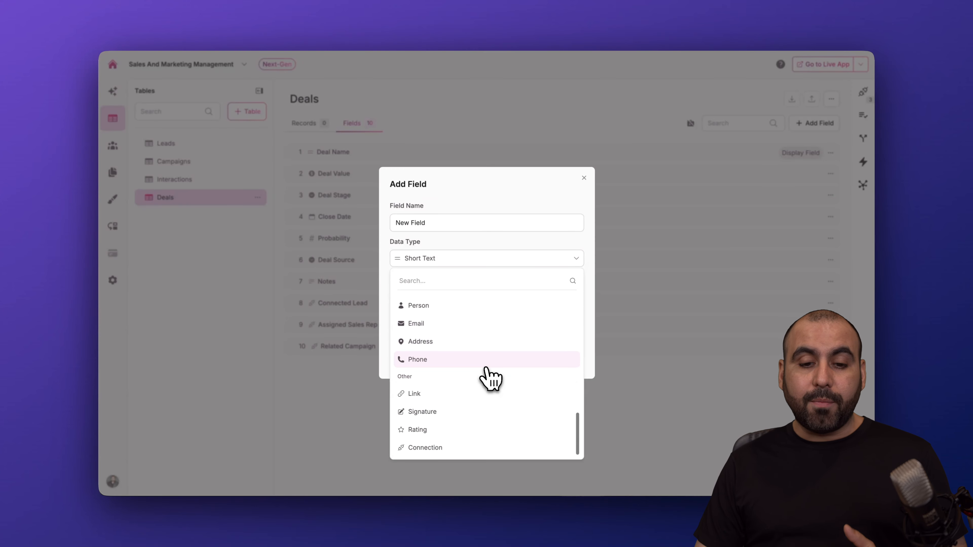
pyautogui.click(361, 410)
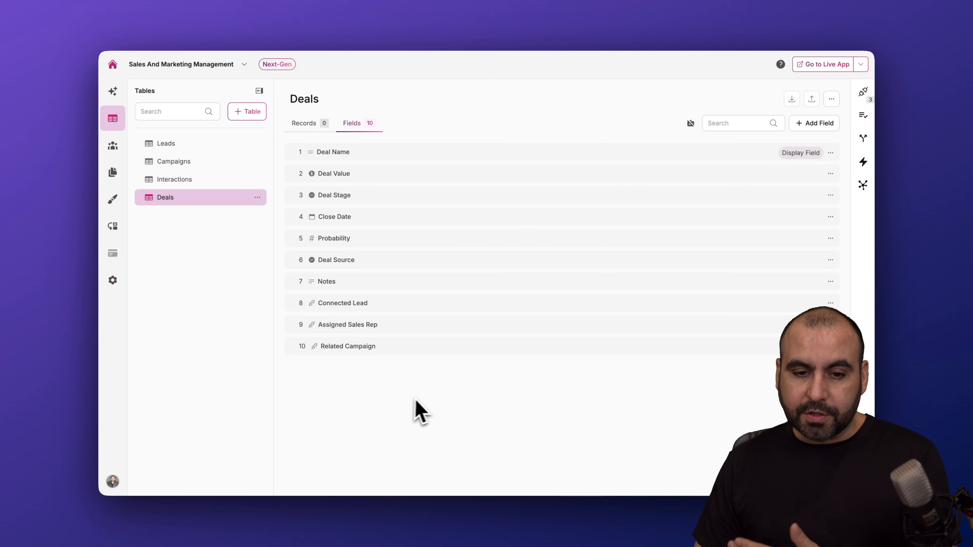
# Examine the Deals table's rule and automation options, including connection fields, validation rules and tasks
pyautogui.click(863, 92)
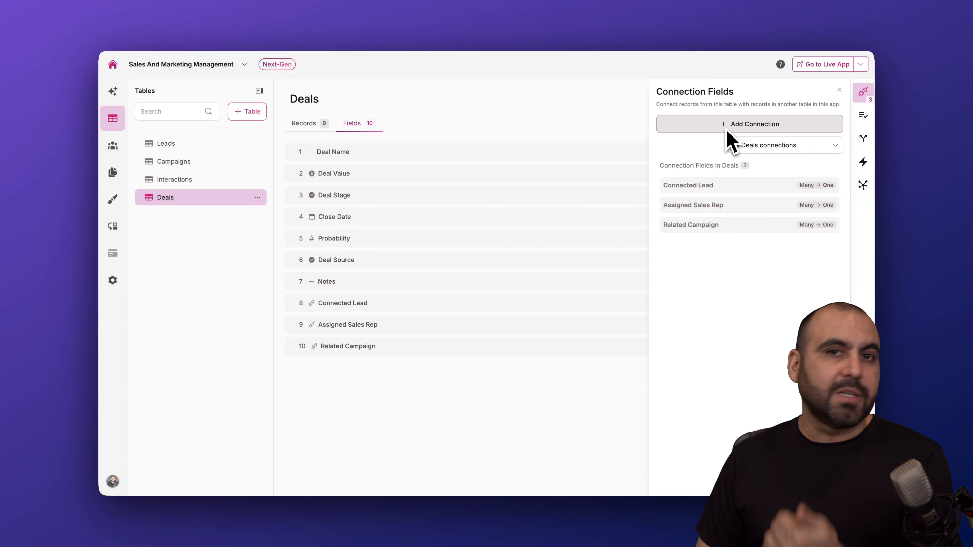
pyautogui.click(863, 116)
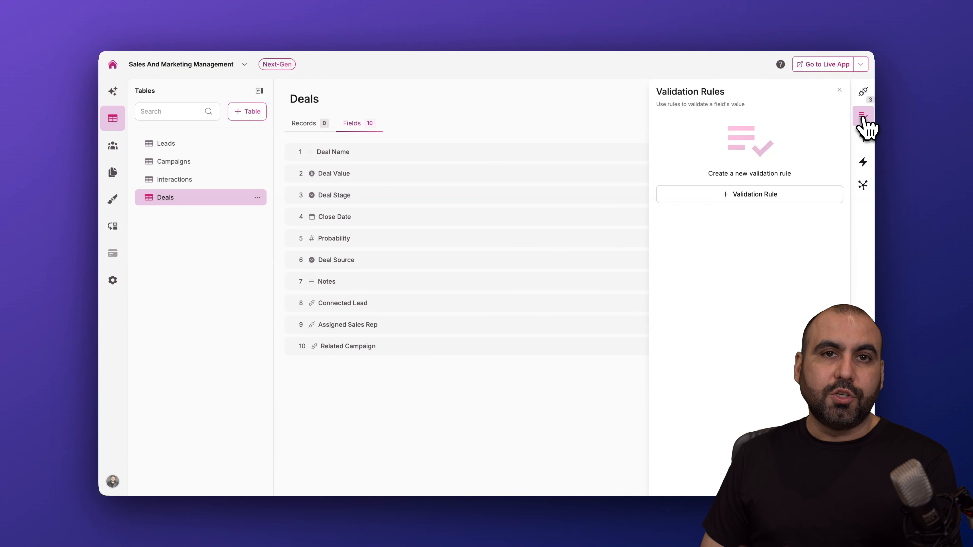
pyautogui.click(865, 139)
pyautogui.click(862, 168)
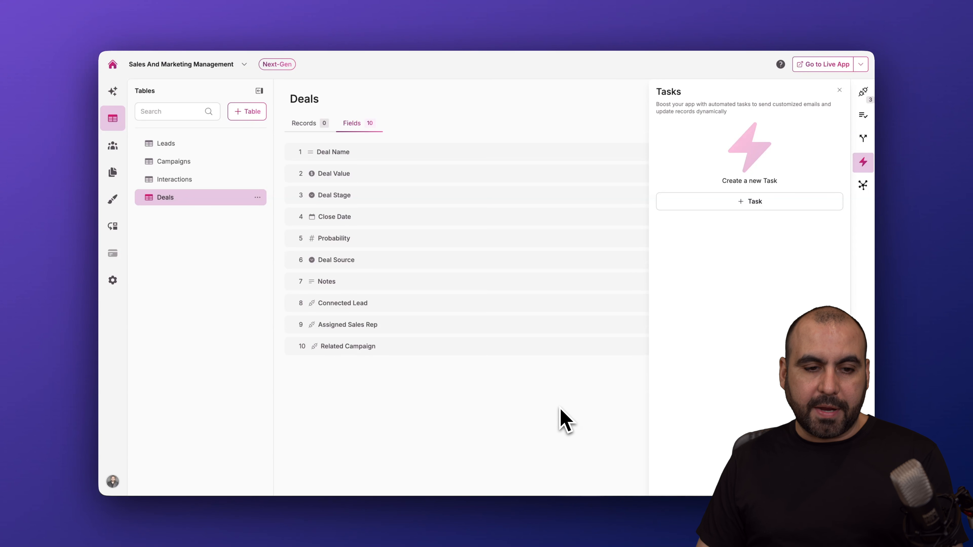
pyautogui.click(840, 91)
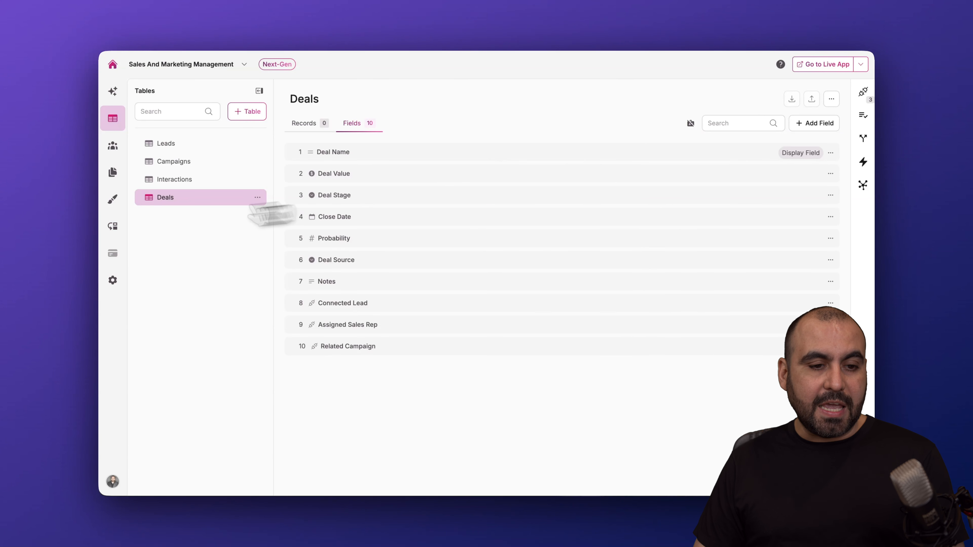
# View the app's users, checking the accounts under the Administrators and Sales Reps roles
pyautogui.click(112, 148)
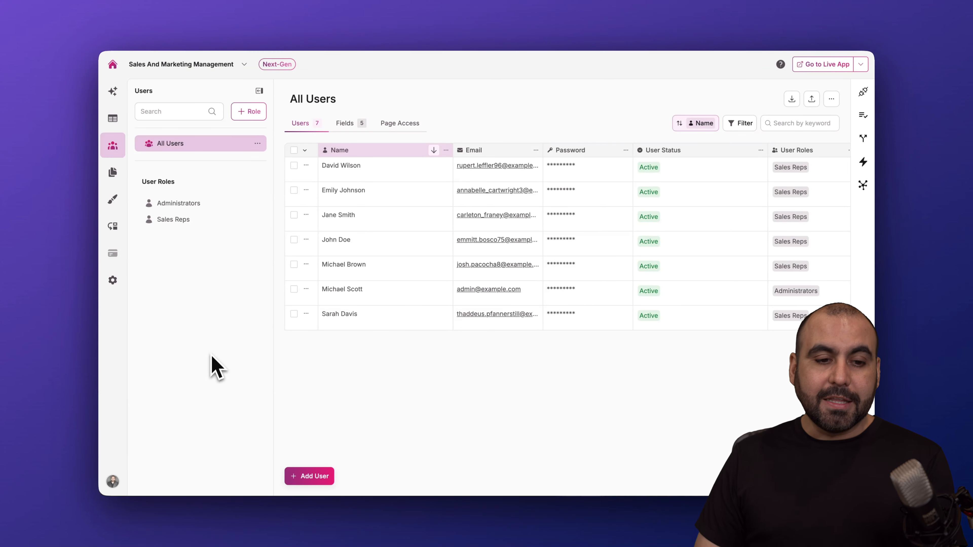
pyautogui.click(192, 205)
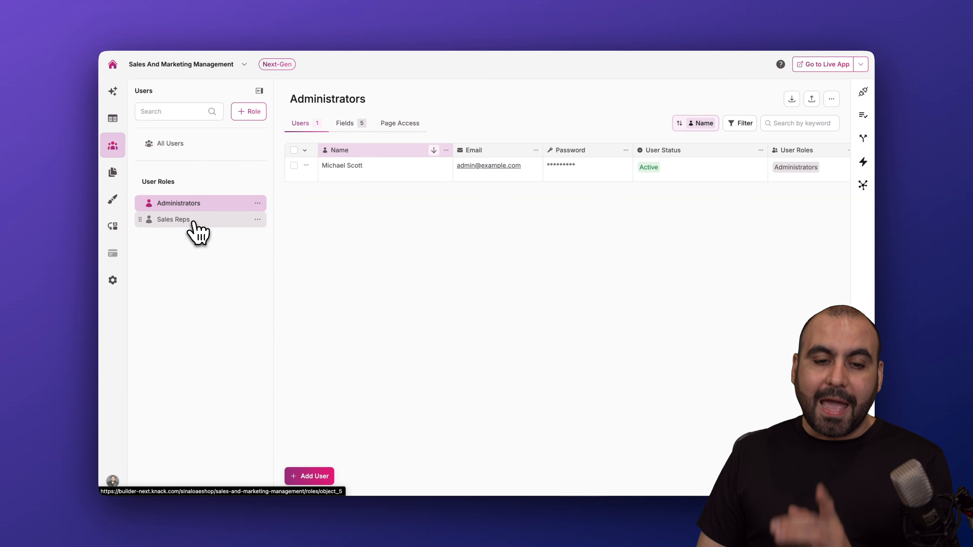
pyautogui.click(193, 222)
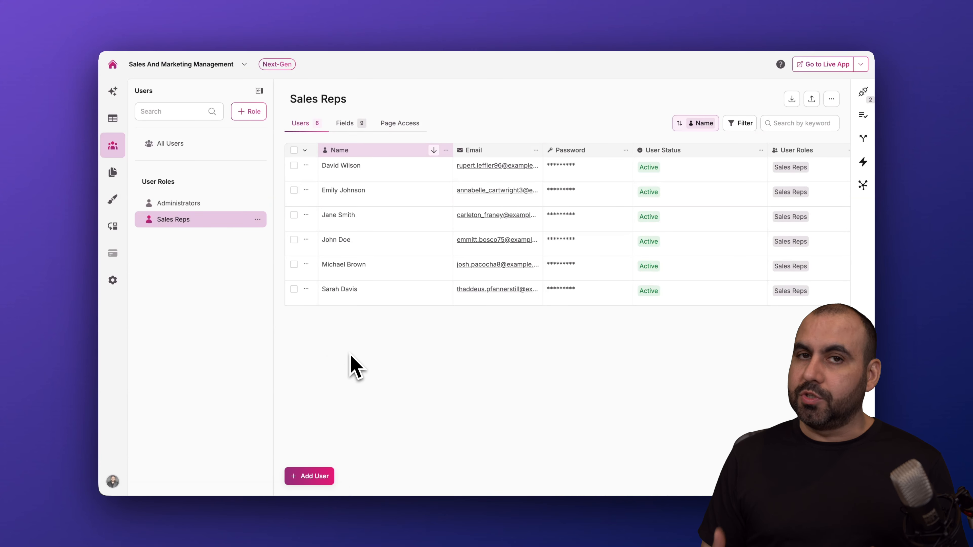
# Preview adding a Sales Reps user and creating a new user role, discarding both
pyautogui.click(319, 477)
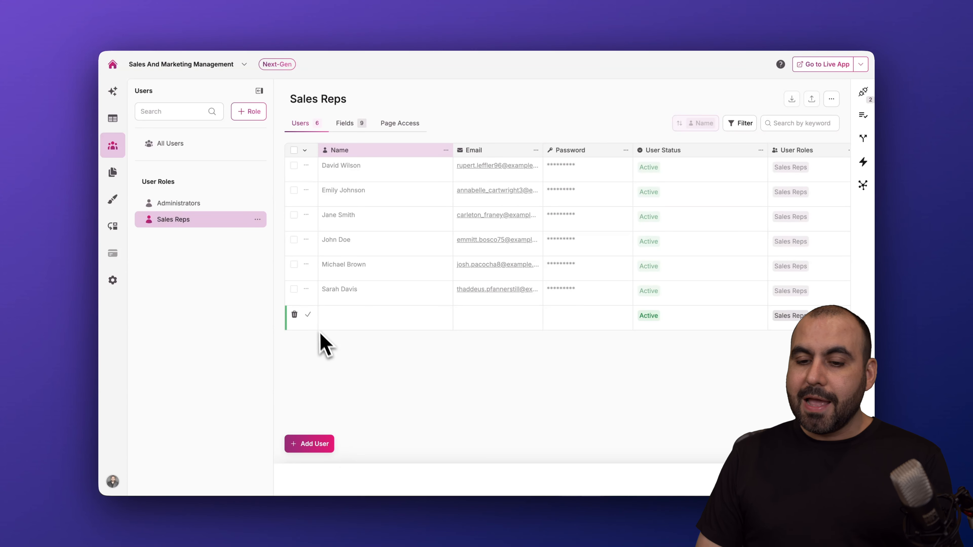
pyautogui.click(294, 314)
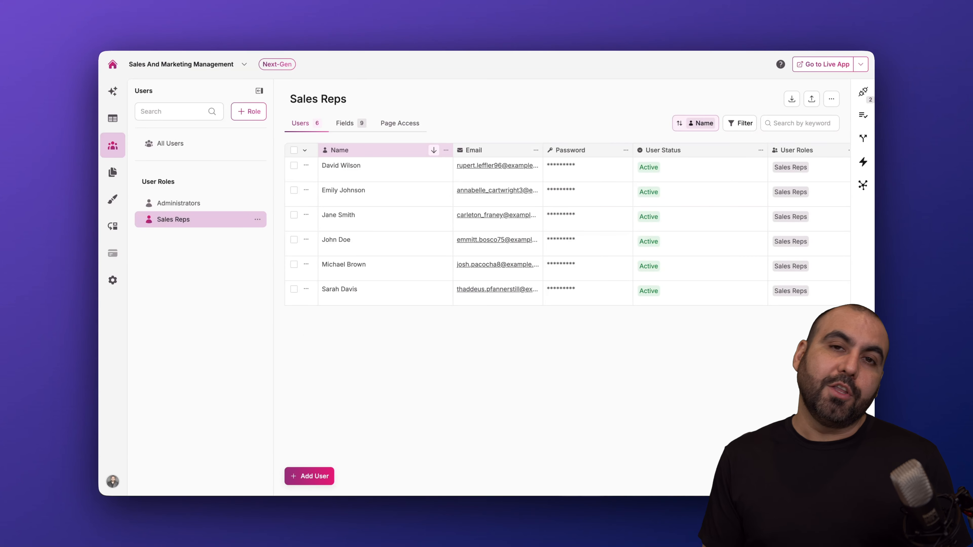
pyautogui.click(256, 115)
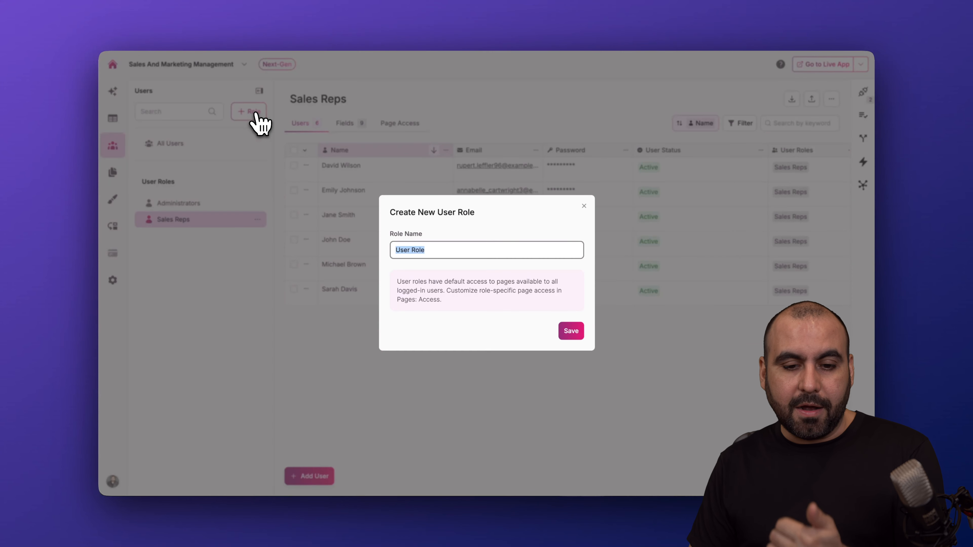
pyautogui.click(583, 207)
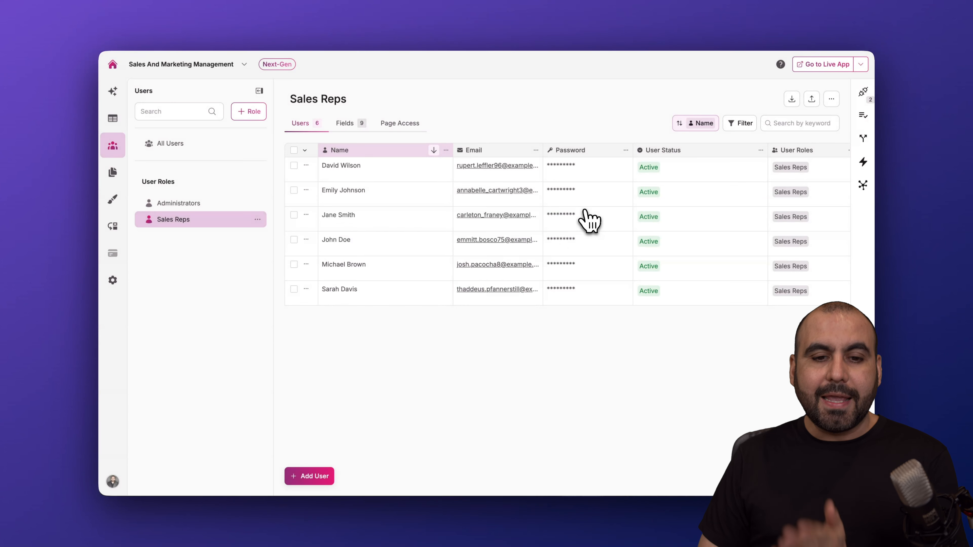
# Examine the Sales Reps role's fields, connection fields, validation rules, conditional rules and tasks
pyautogui.click(352, 128)
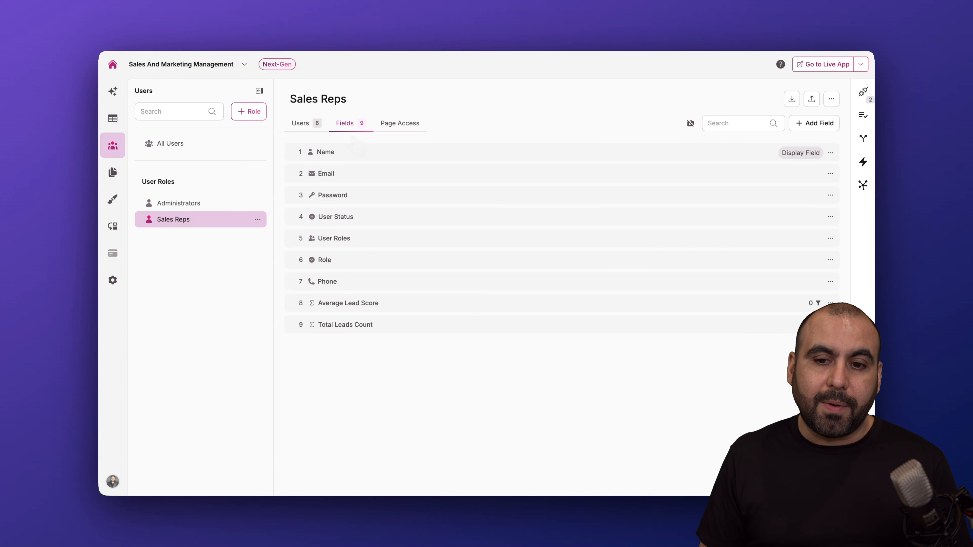
pyautogui.click(863, 92)
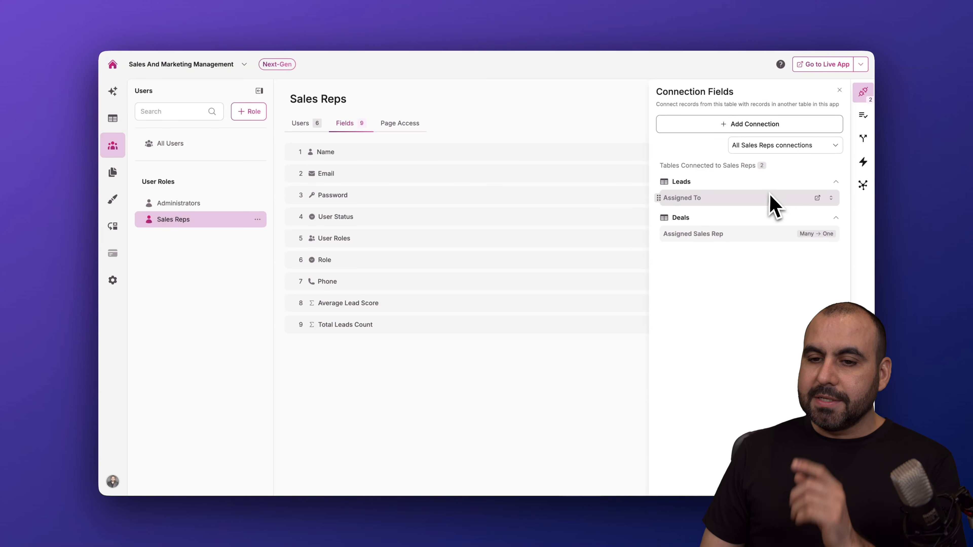
pyautogui.click(864, 116)
pyautogui.click(864, 138)
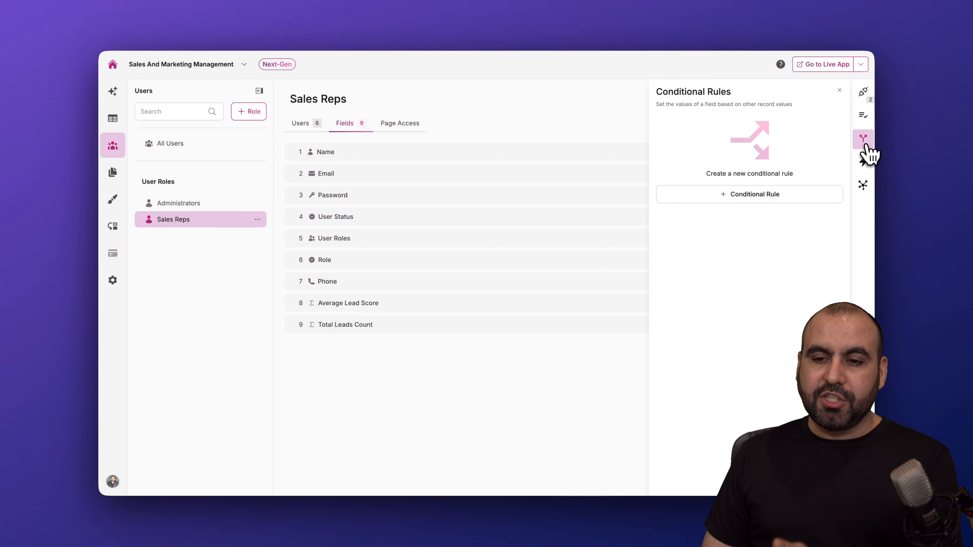
pyautogui.click(864, 162)
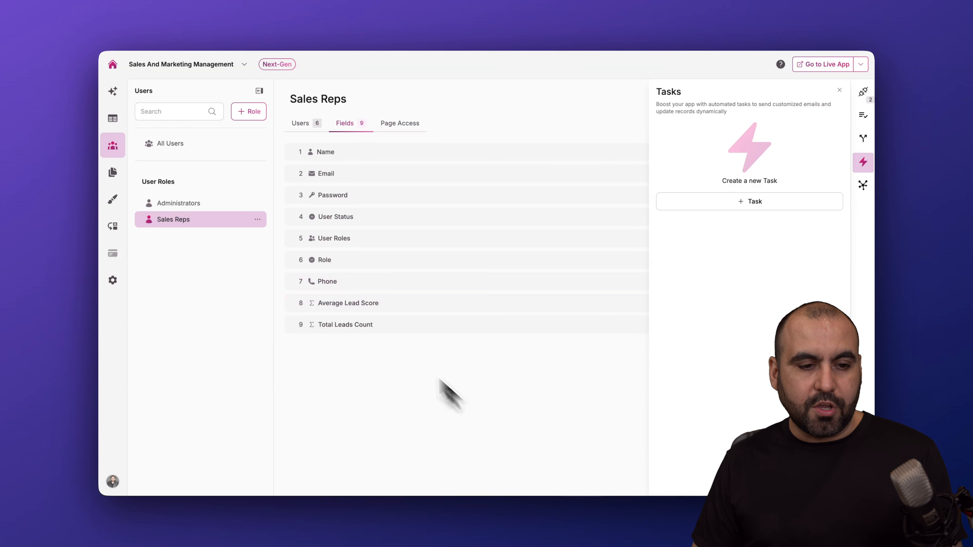
# Inspect the settings of the New Leads link group and the leads table on the Dashboard page
pyautogui.click(113, 172)
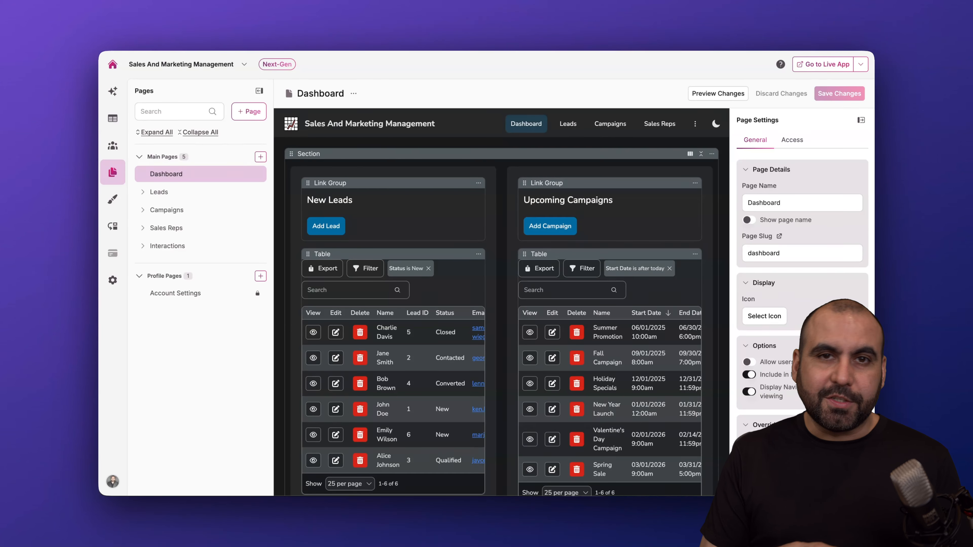
pyautogui.click(454, 196)
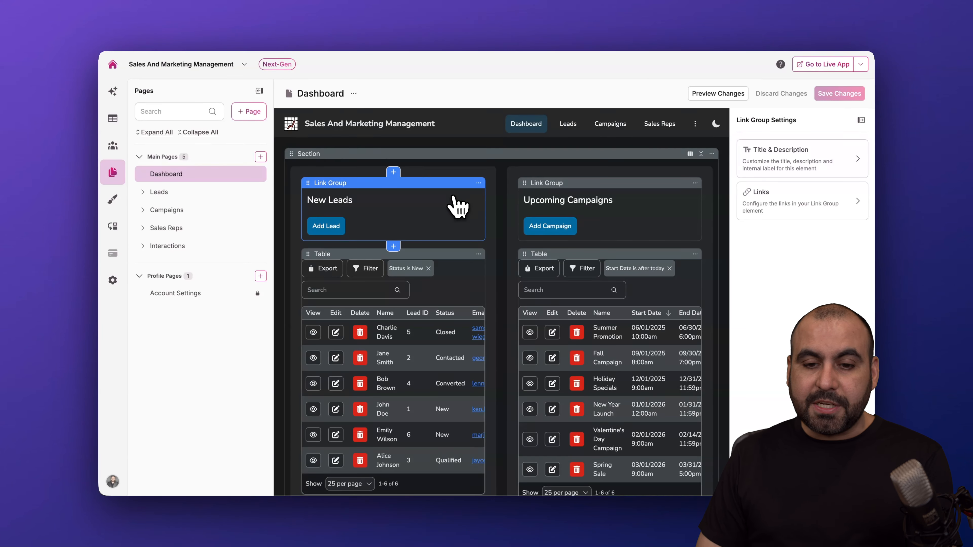
pyautogui.click(436, 251)
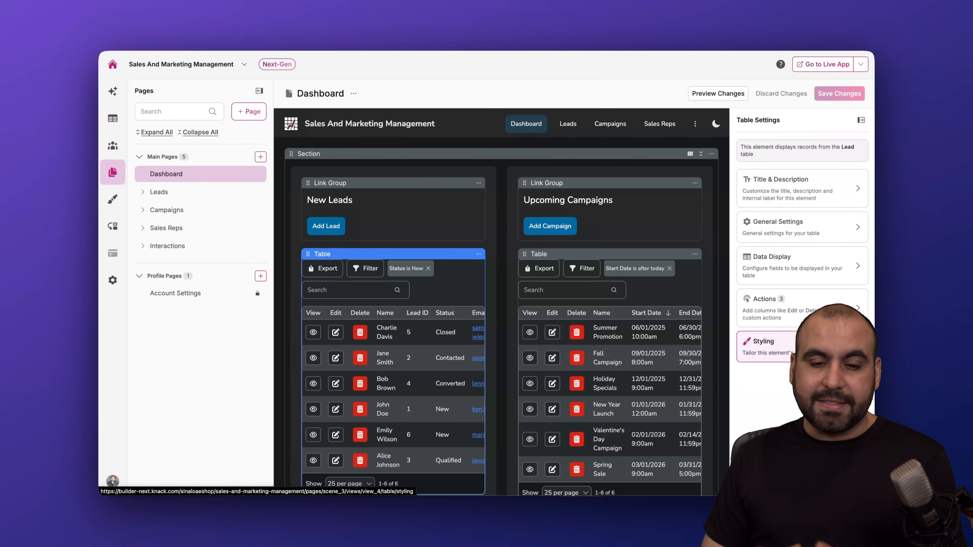
# Try adding a one-column section above the Search Leads section on the Dashboard and view the available element types without choosing one
pyautogui.scroll(-5, 579, 250)
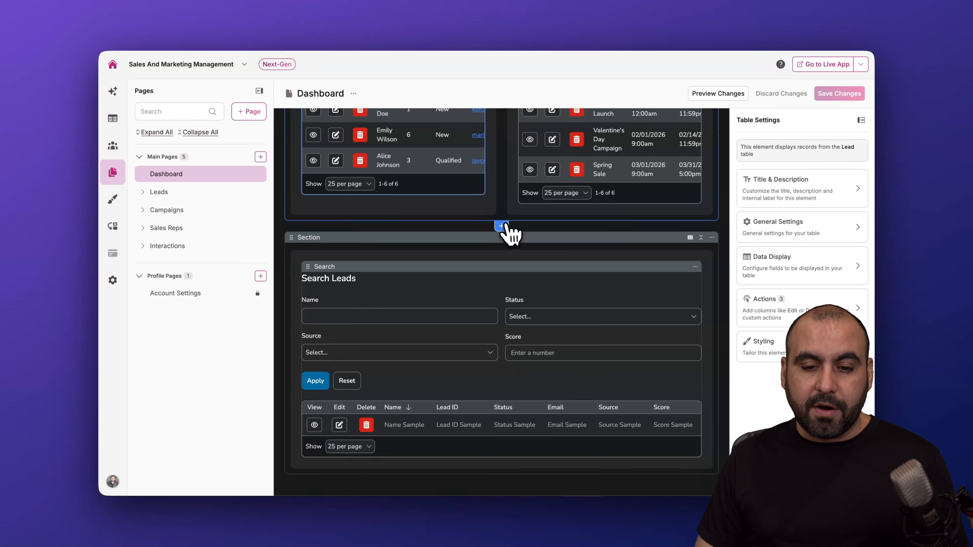
pyautogui.click(509, 227)
pyautogui.click(505, 226)
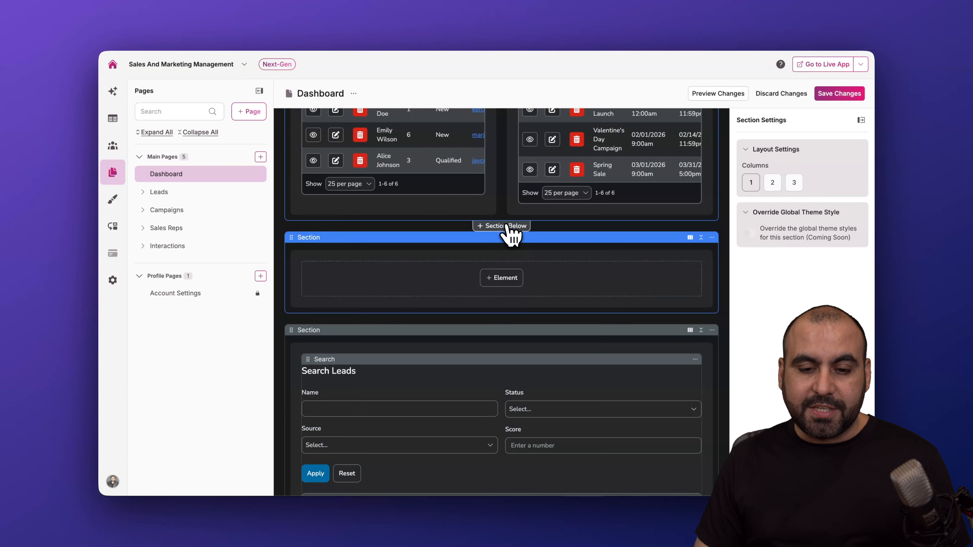
pyautogui.click(489, 281)
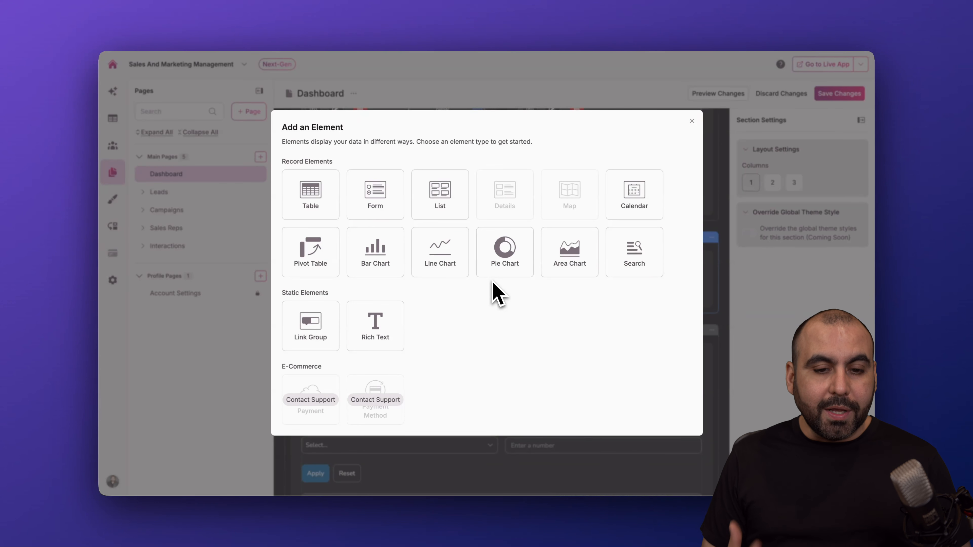
pyautogui.click(692, 121)
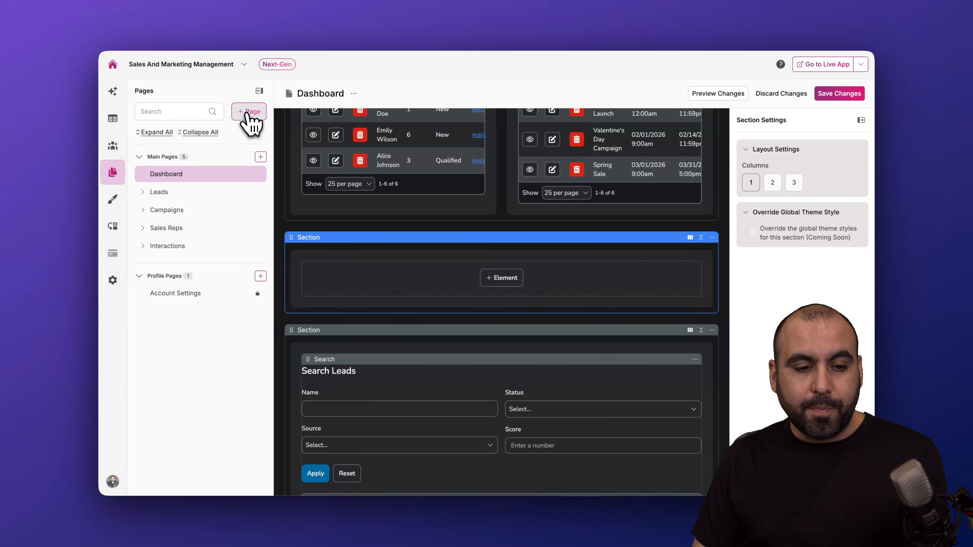
# View the child pages under the Leads and Campaigns pages
pyautogui.click(145, 193)
pyautogui.click(143, 258)
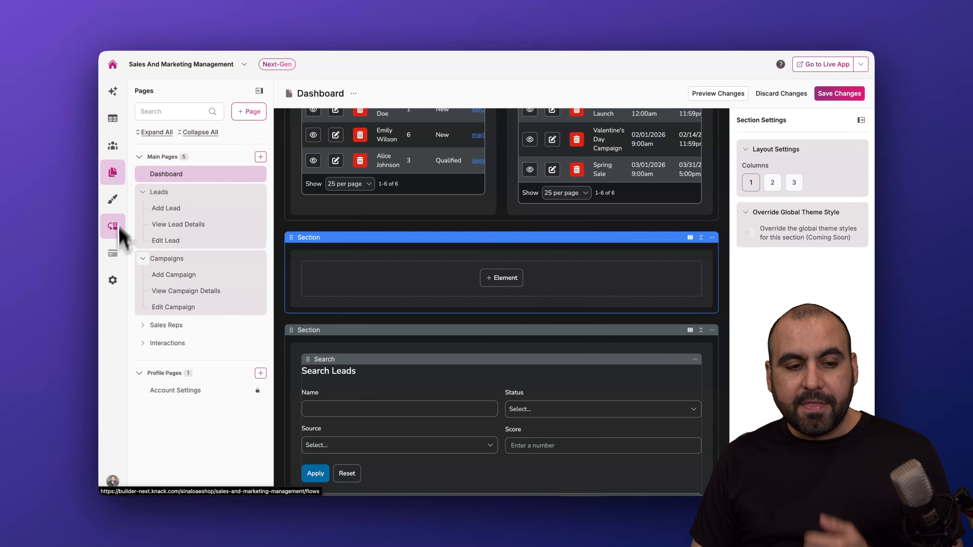
# Leave the page editor without saving the Dashboard changes and view the style preview of My Custom Theme
pyautogui.click(125, 193)
pyautogui.click(548, 304)
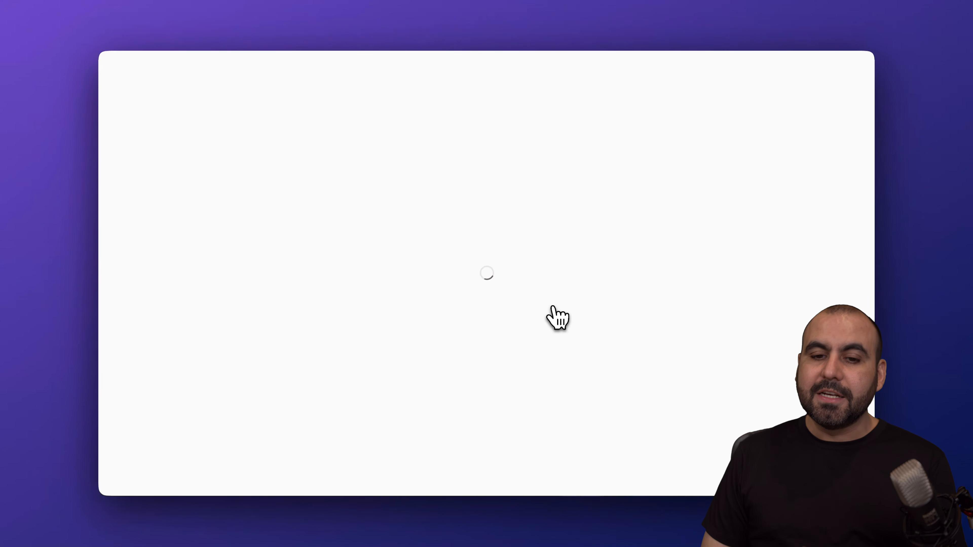
pyautogui.click(476, 142)
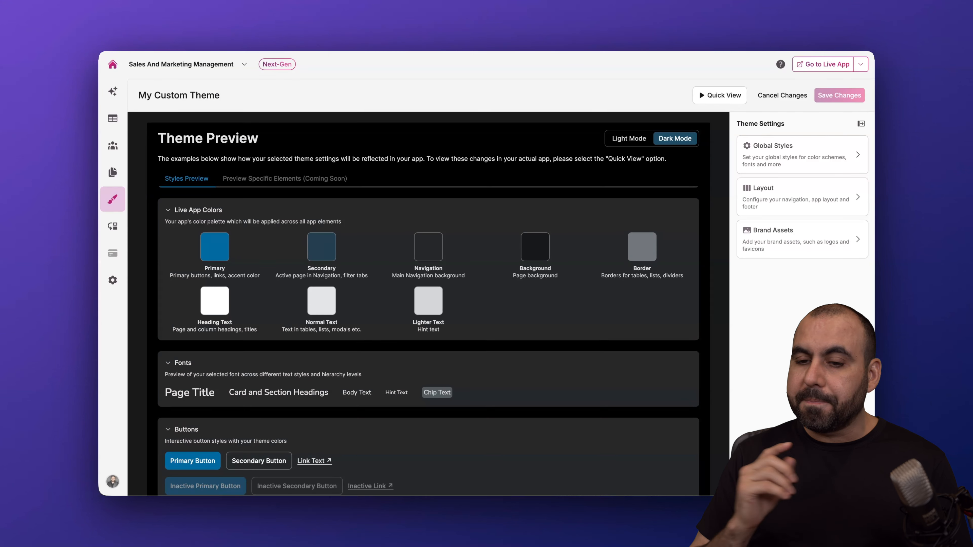
# View the app's Flows area and its general core settings
pyautogui.click(114, 231)
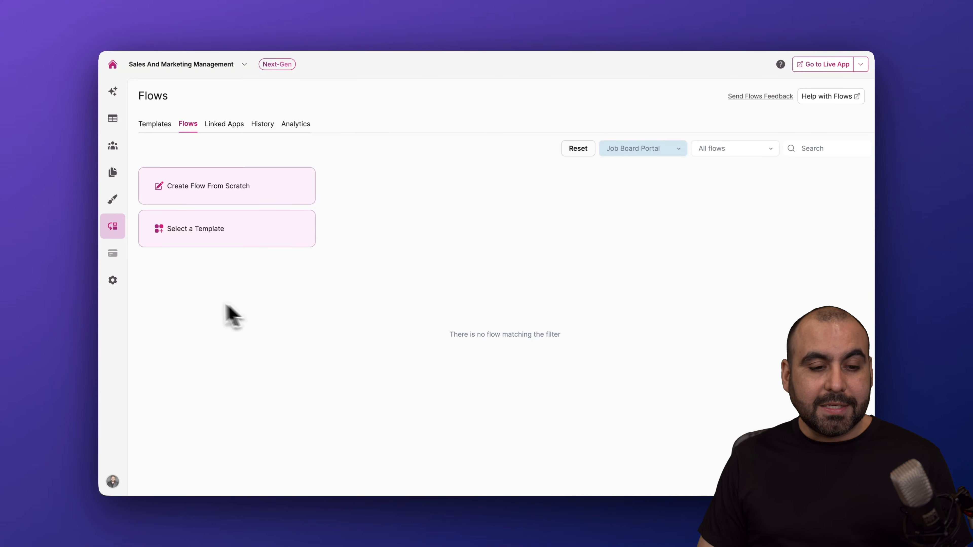
pyautogui.click(113, 280)
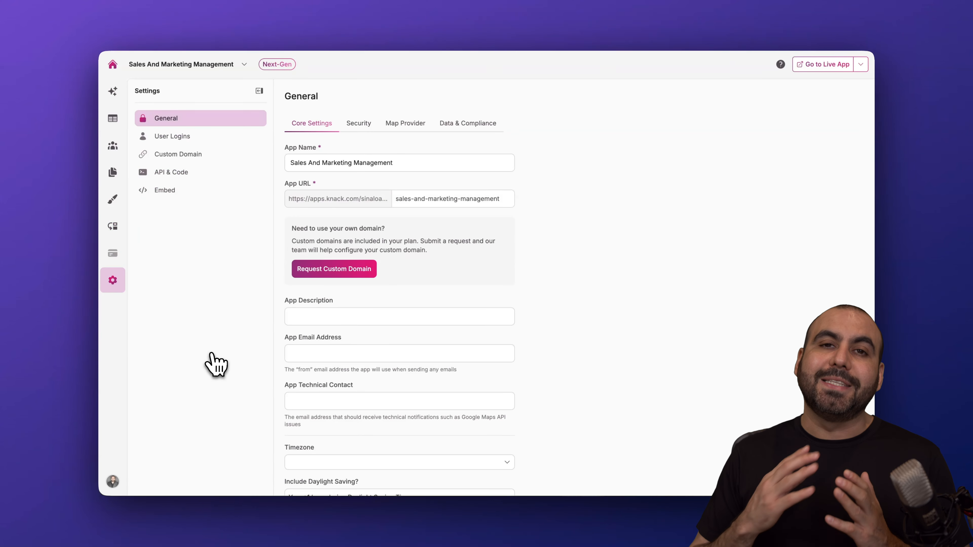